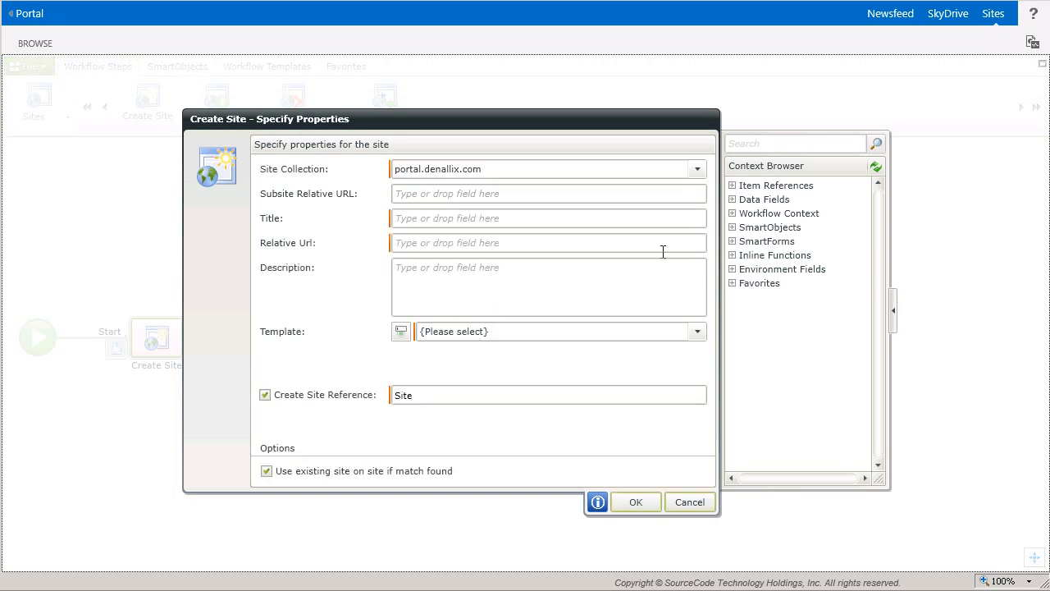
Step: Choose portal.denallix.com as the site collection and set the subsite relative URL to projects
left_click(704, 177)
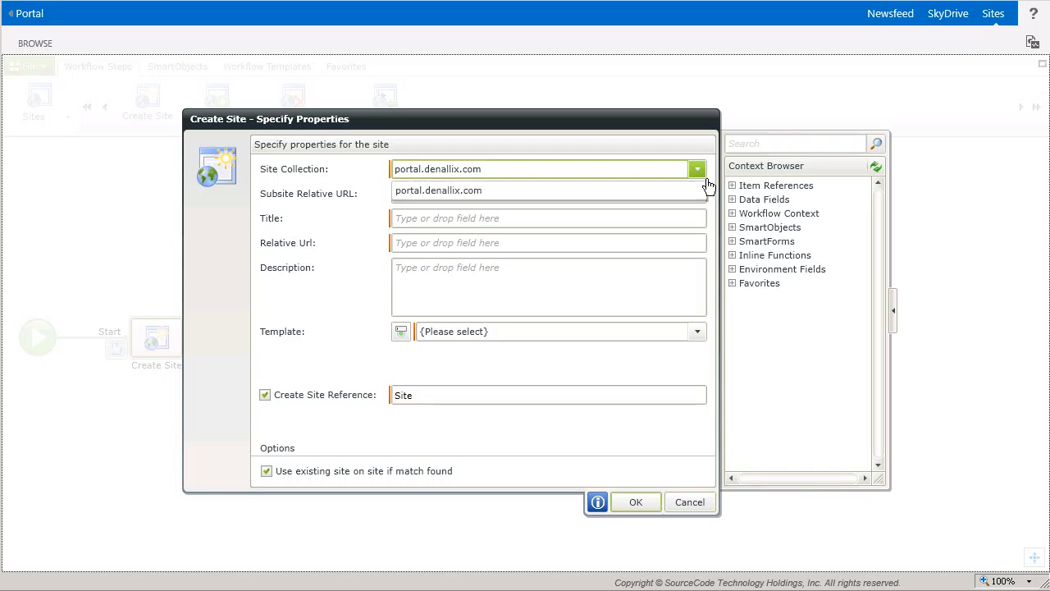
left_click(709, 188)
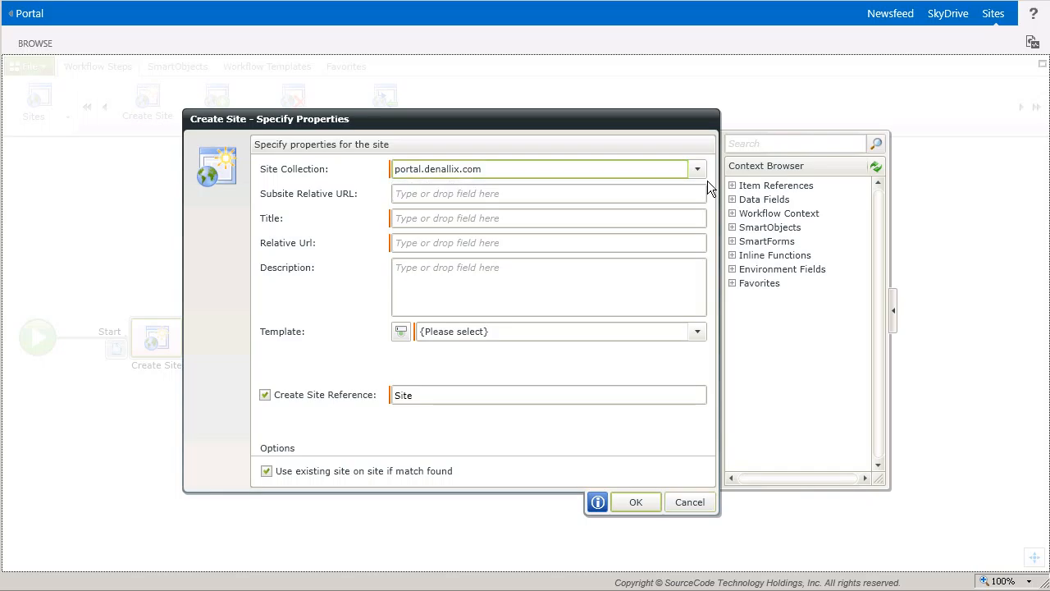
left_click(548, 197)
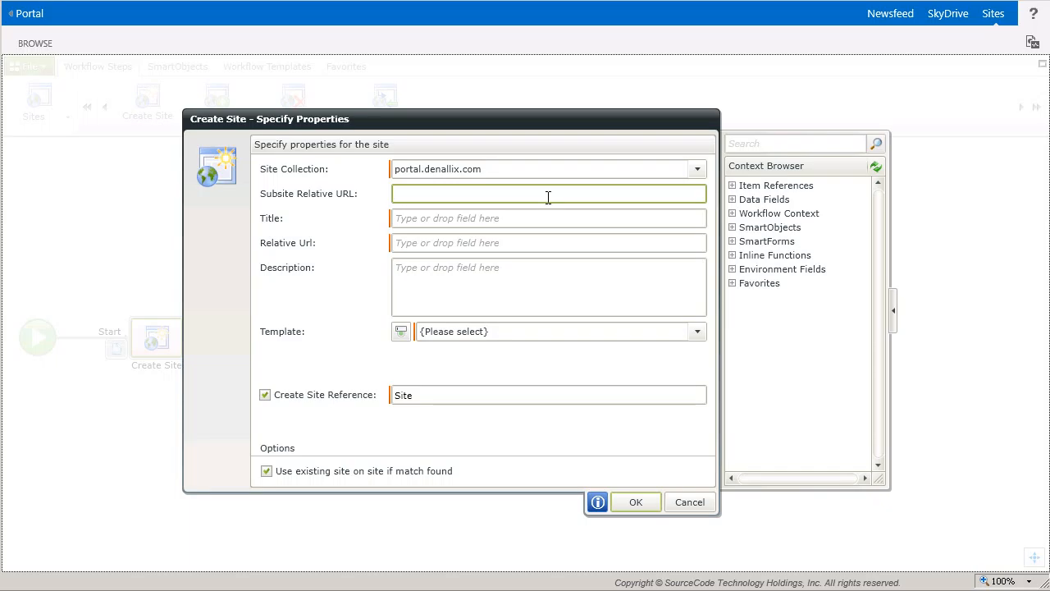
type("projects")
Step: Map the Title, Relative URL and Description fields of the Project Site Request item reference to the matching Create Site properties
left_click(733, 186)
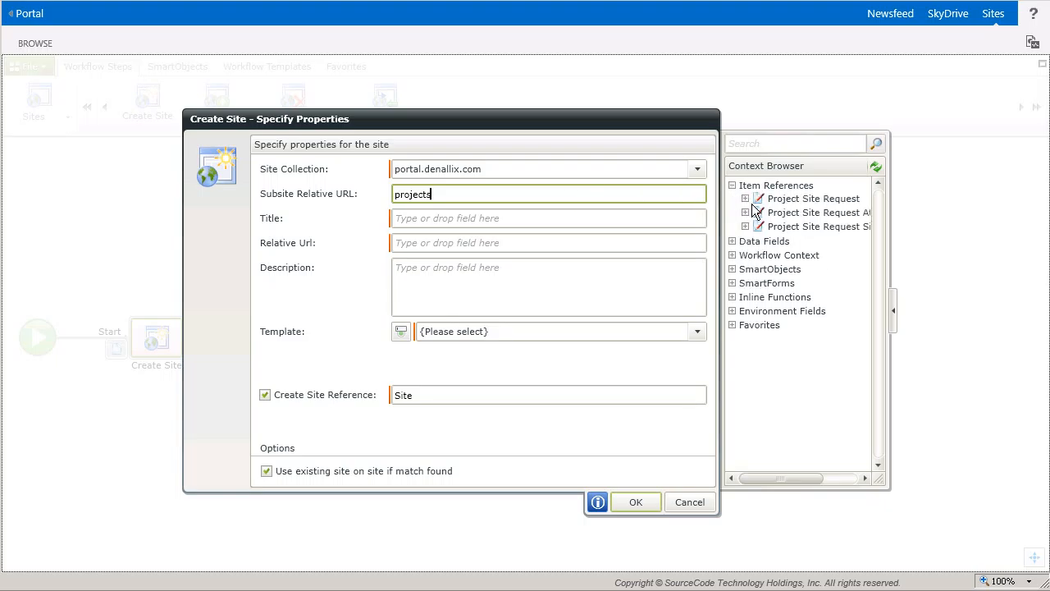
left_click(746, 198)
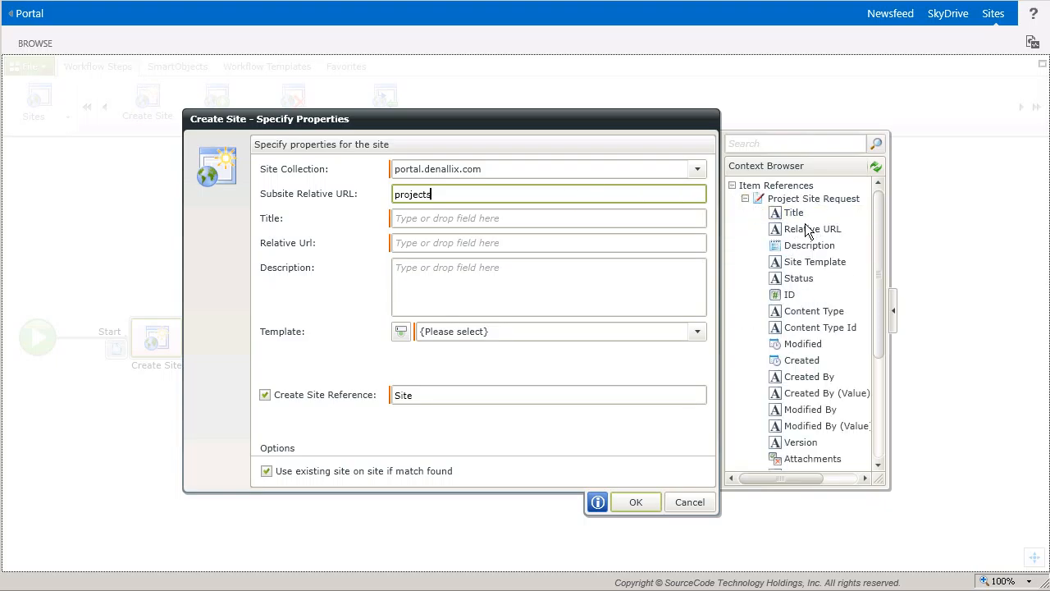
left_click_drag(794, 214, 612, 230)
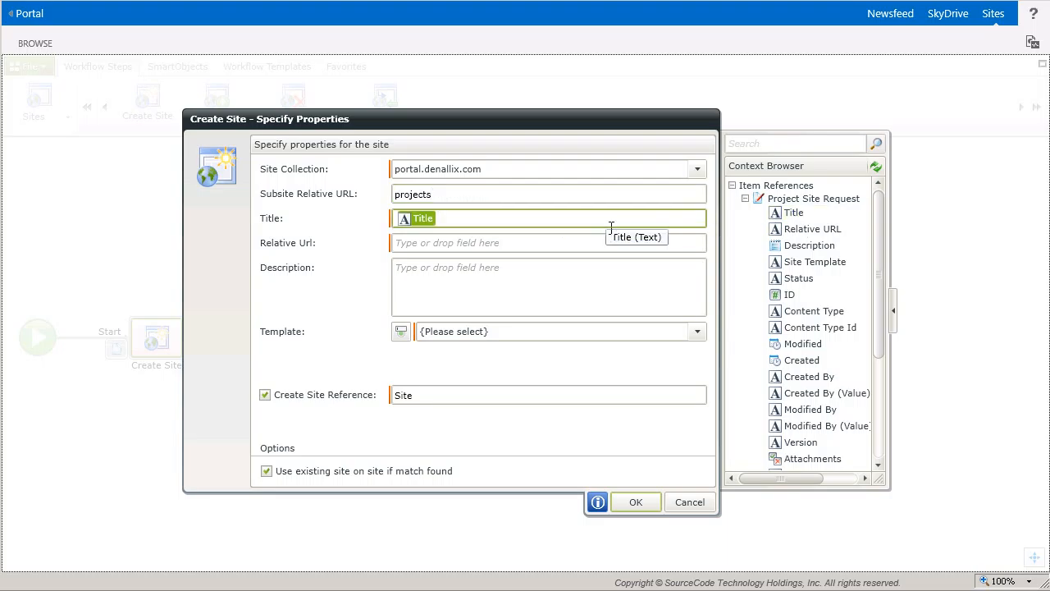
left_click_drag(786, 230, 634, 251)
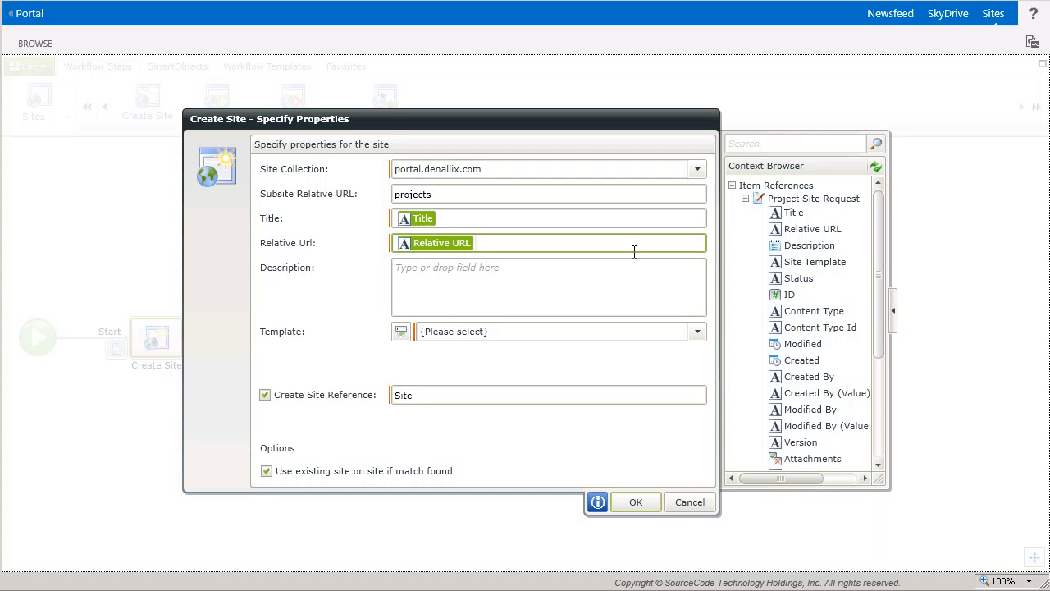
left_click_drag(806, 245, 510, 278)
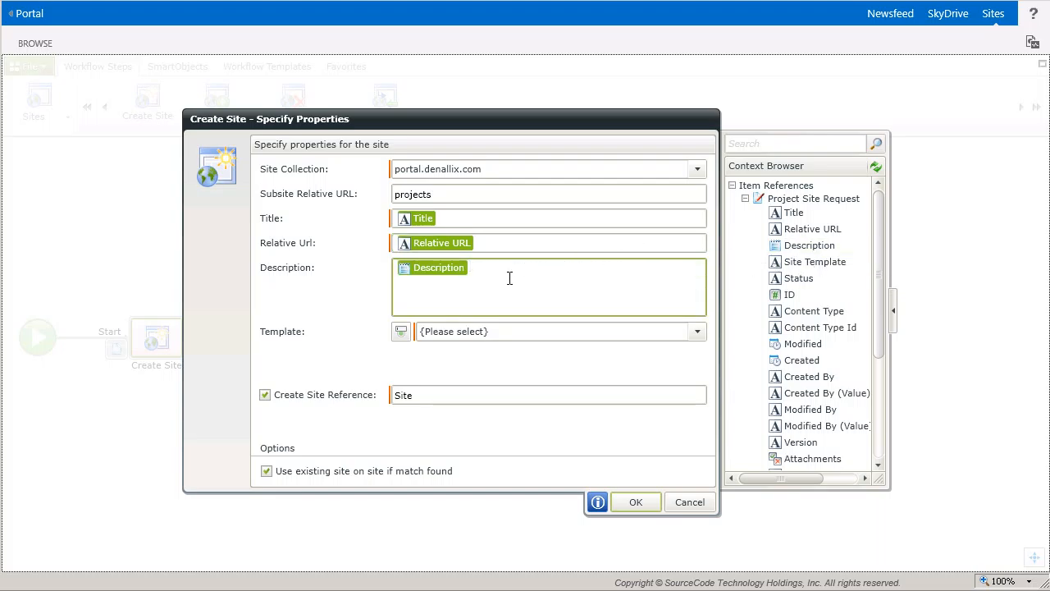
Step: Switch the template property from list selection to a field value and fill it with the request's Site Template field
left_click(706, 339)
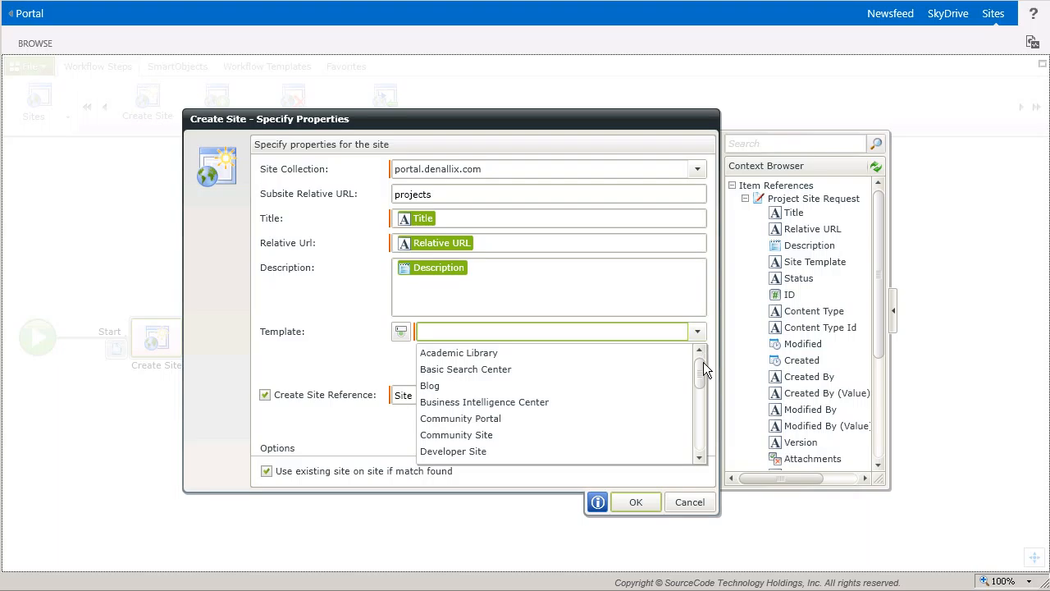
scroll(711, 395, "down", 3)
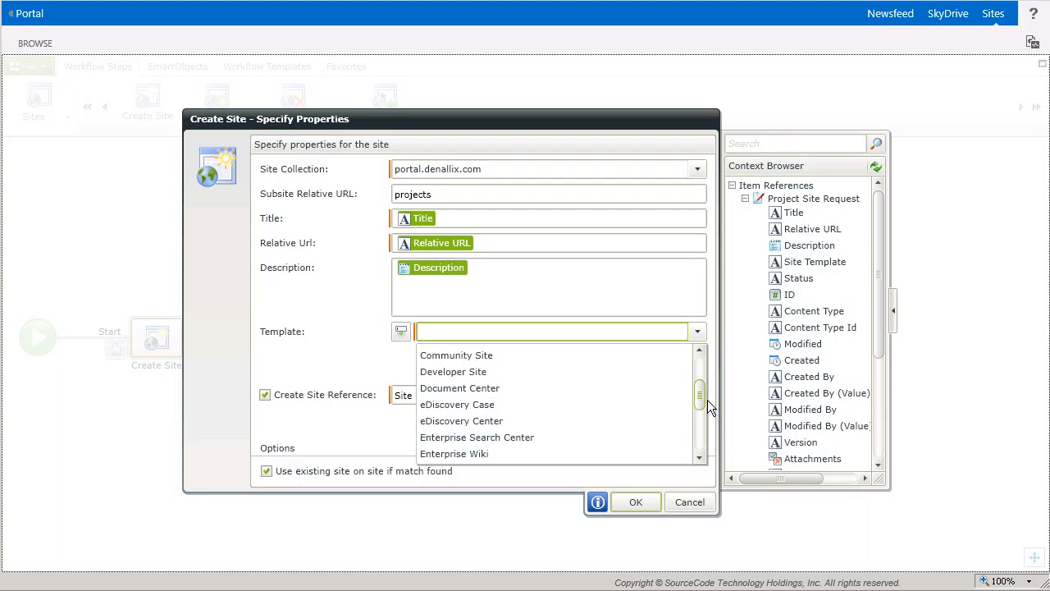
left_click(413, 345)
left_click(410, 337)
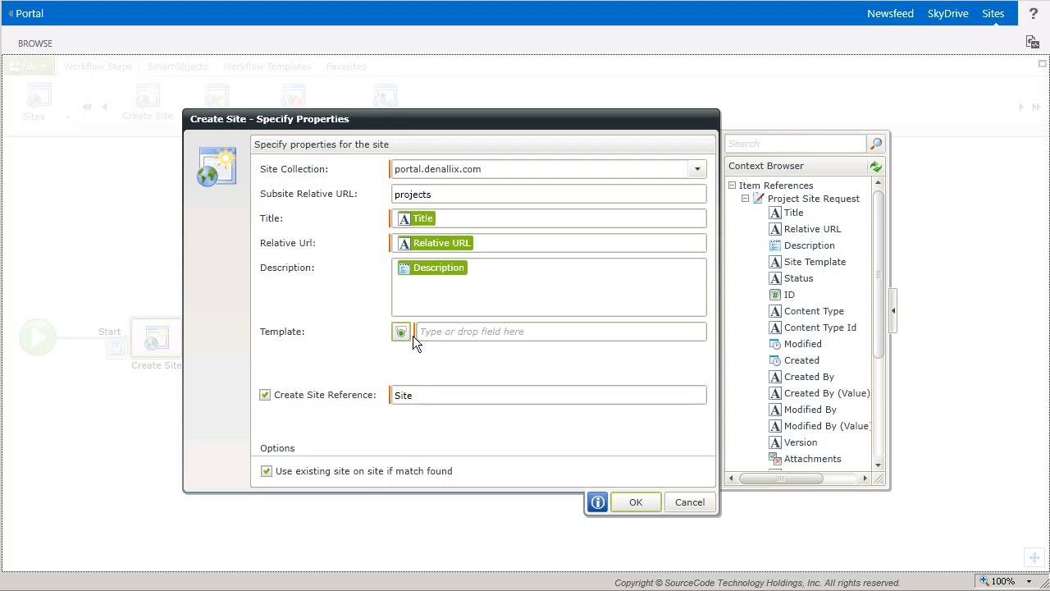
left_click(501, 339)
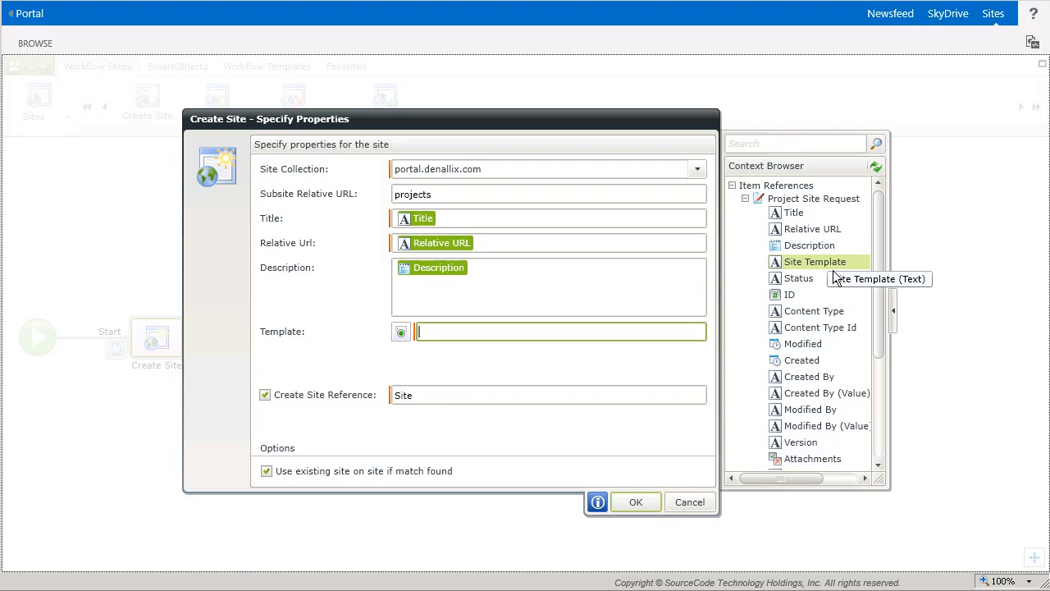
left_click_drag(831, 271, 542, 333)
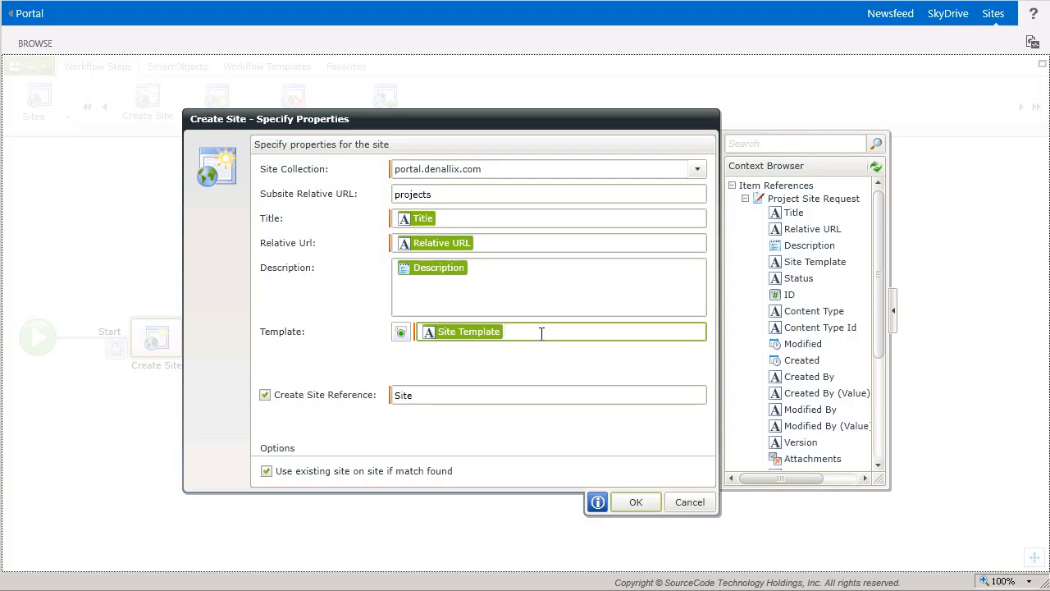
Step: Name the created site reference New Project Site Reference and accept the Create Site properties
double_click(409, 397)
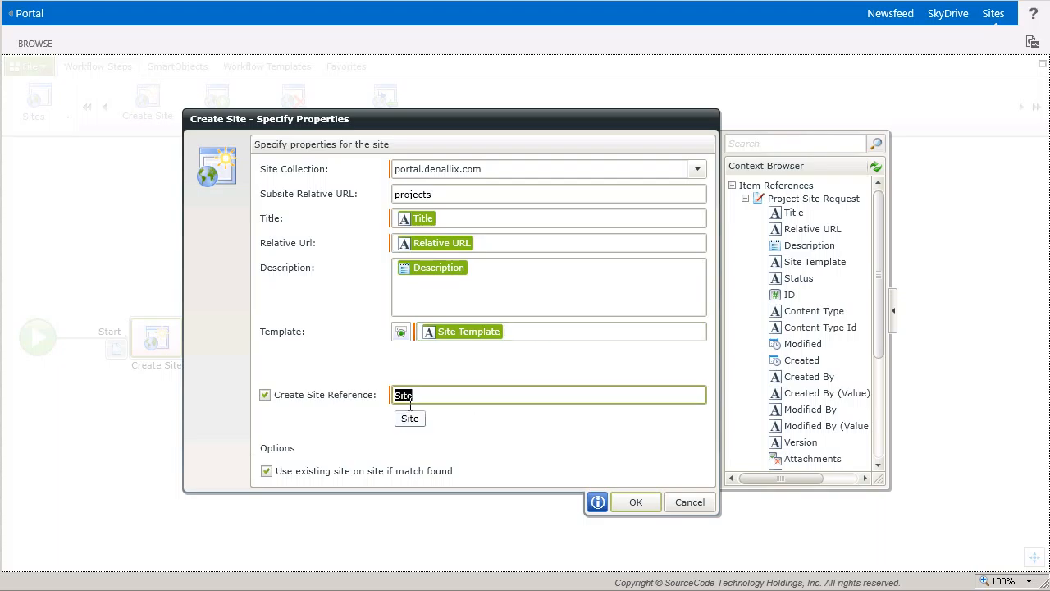
type("New Project Site Reference")
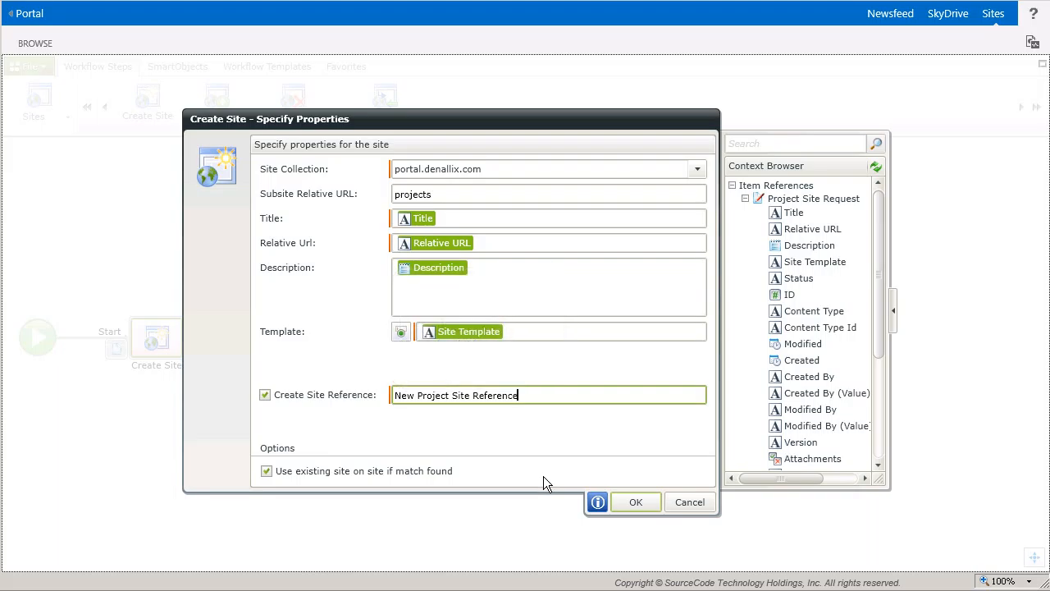
left_click(626, 504)
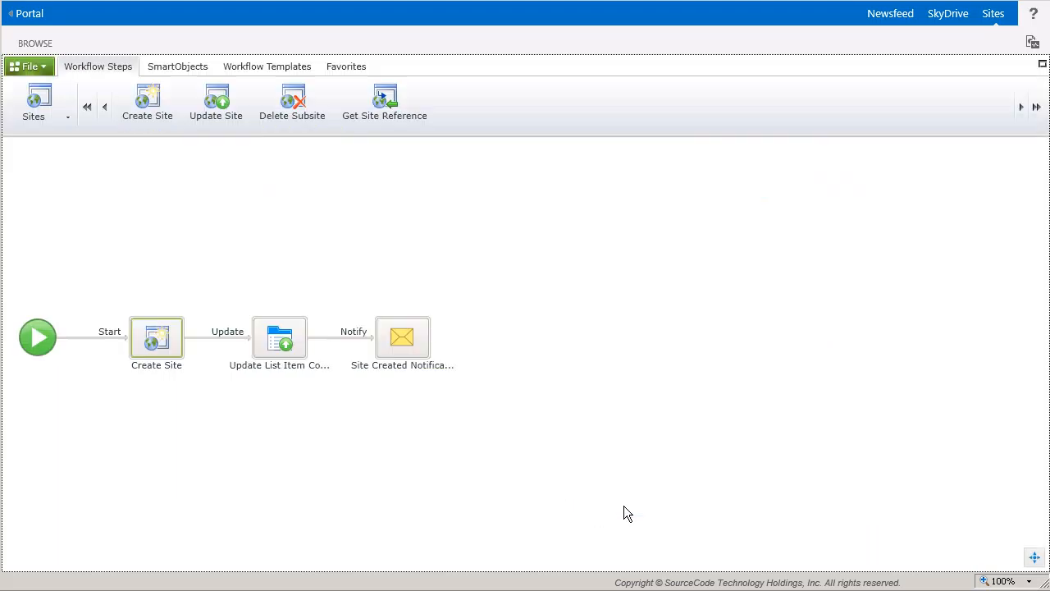
Step: Examine the Site Created Notification e-mail, the fields under New Project Site Reference and the CreateHyperlink function used in the message
double_click(415, 365)
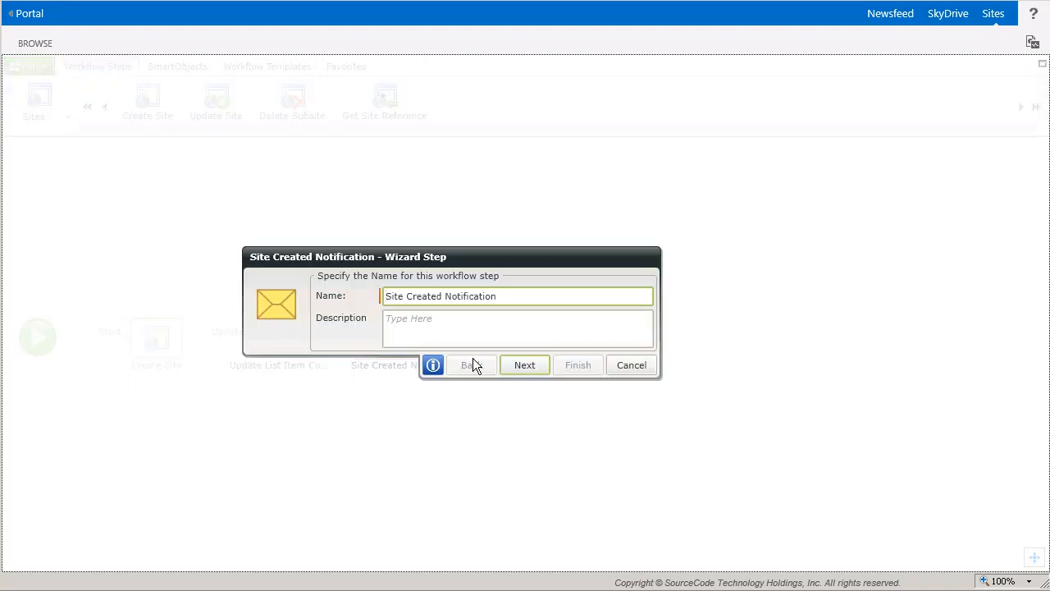
left_click(530, 370)
left_click(557, 418)
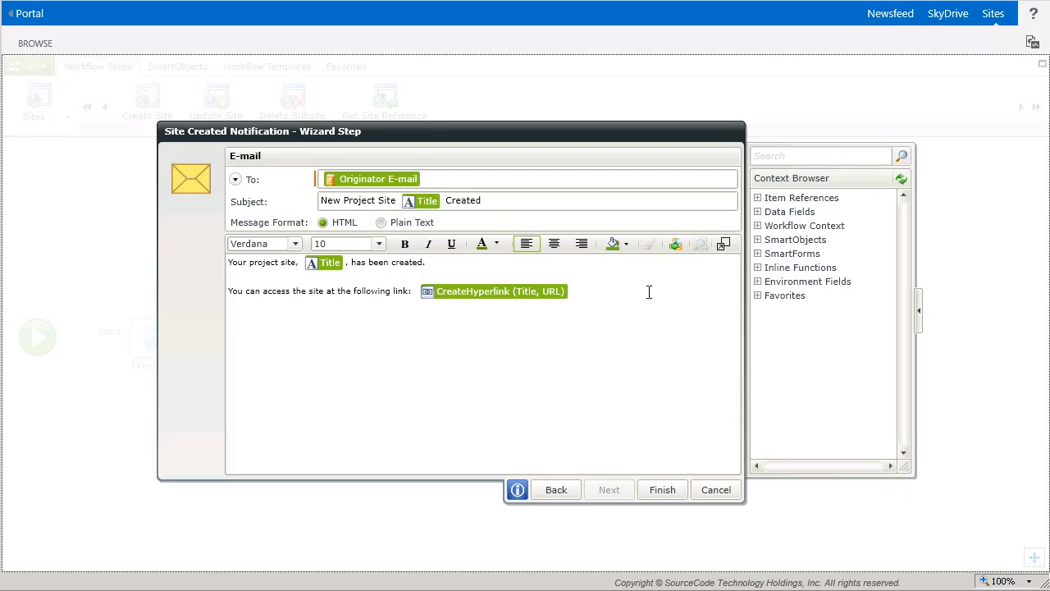
left_click(764, 199)
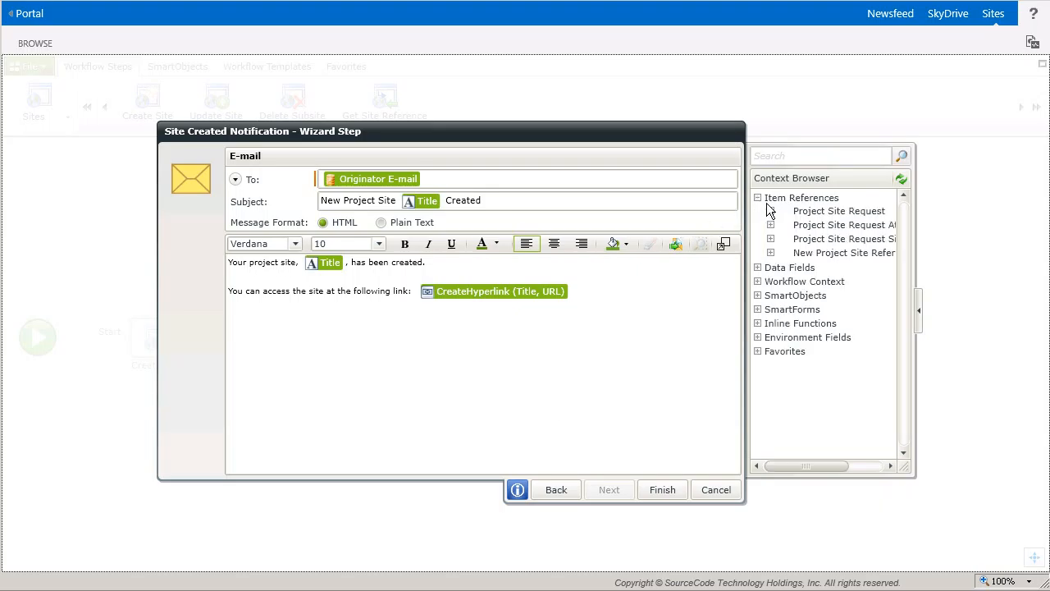
double_click(821, 258)
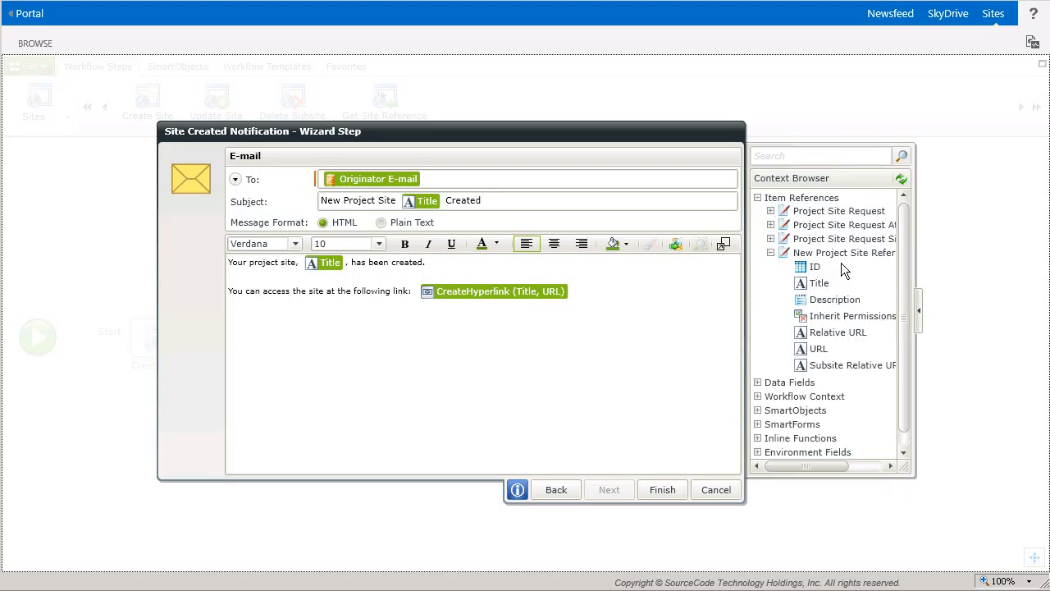
left_click_drag(915, 474, 944, 473)
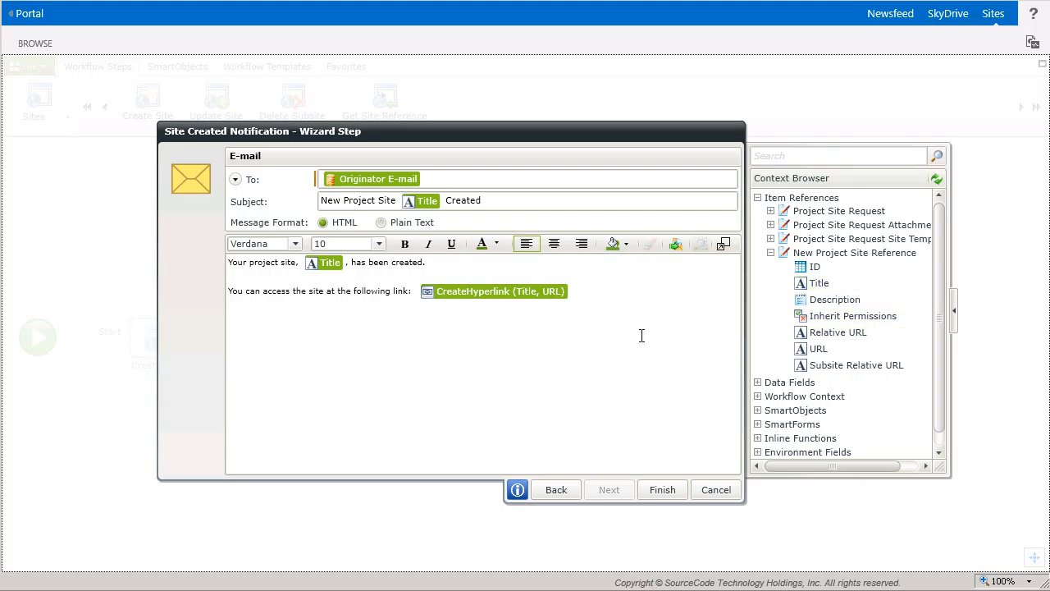
double_click(495, 304)
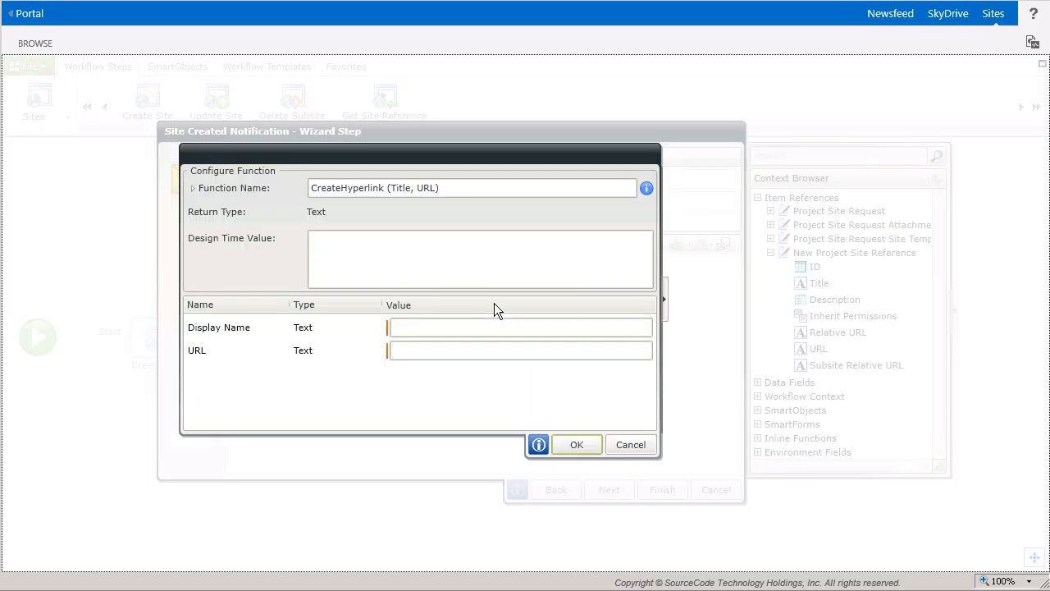
left_click(633, 452)
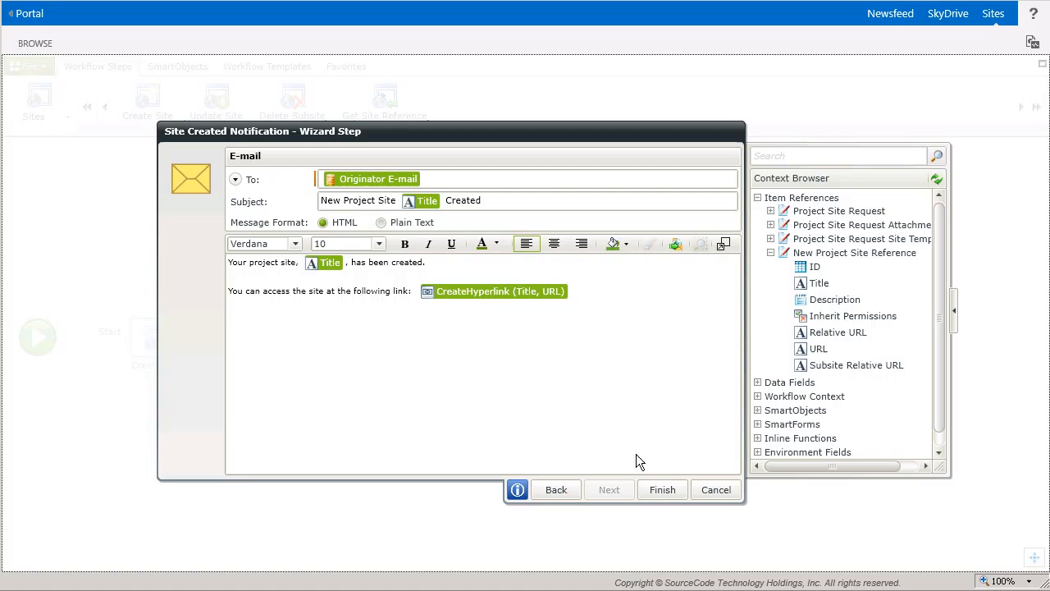
left_click(673, 497)
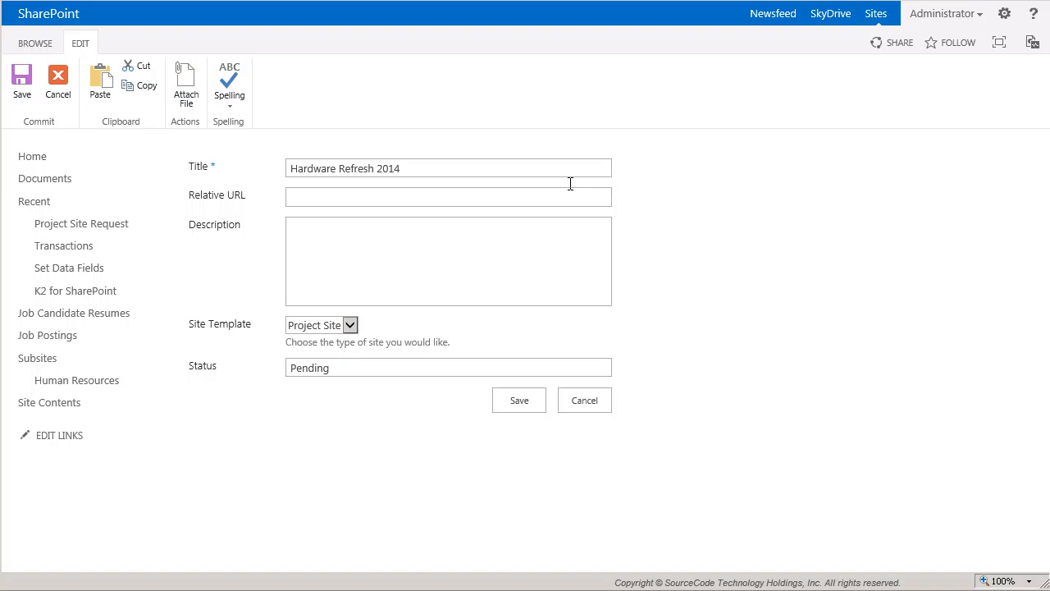
Step: Set the relative URL to hardwarerefresh and the description to "This site will handle collaboration for the project to refresh desktop computer hardware during 2014."
type("hardwarerefresh")
left_click(418, 270)
type("This site will handle collaboration for the project to refresh desktop computer hardware during 2014.")
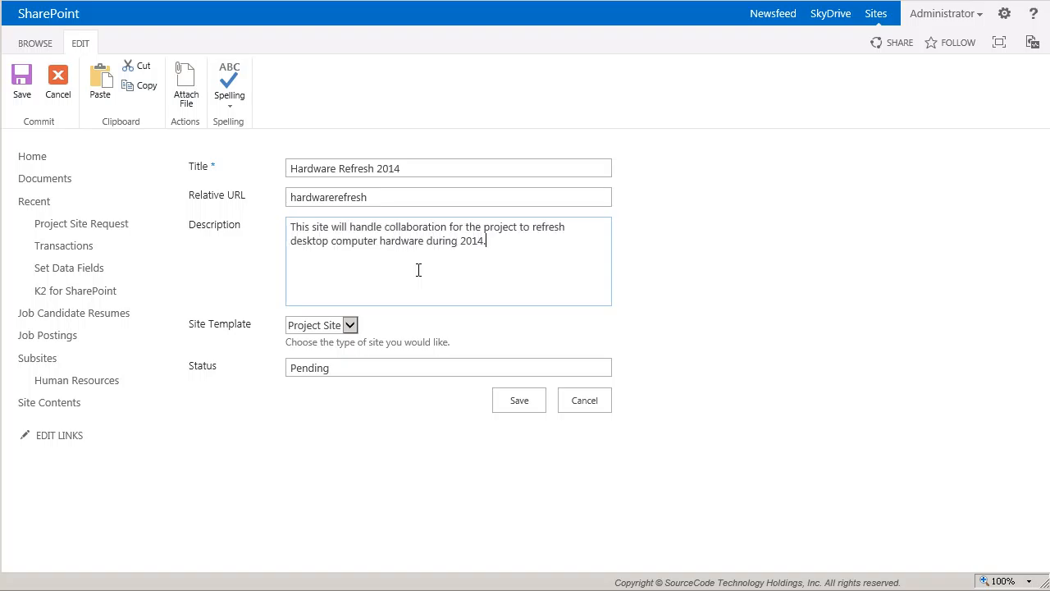
Step: Keep Project Site as the site template and save the Hardware Refresh 2014 site request
left_click(356, 331)
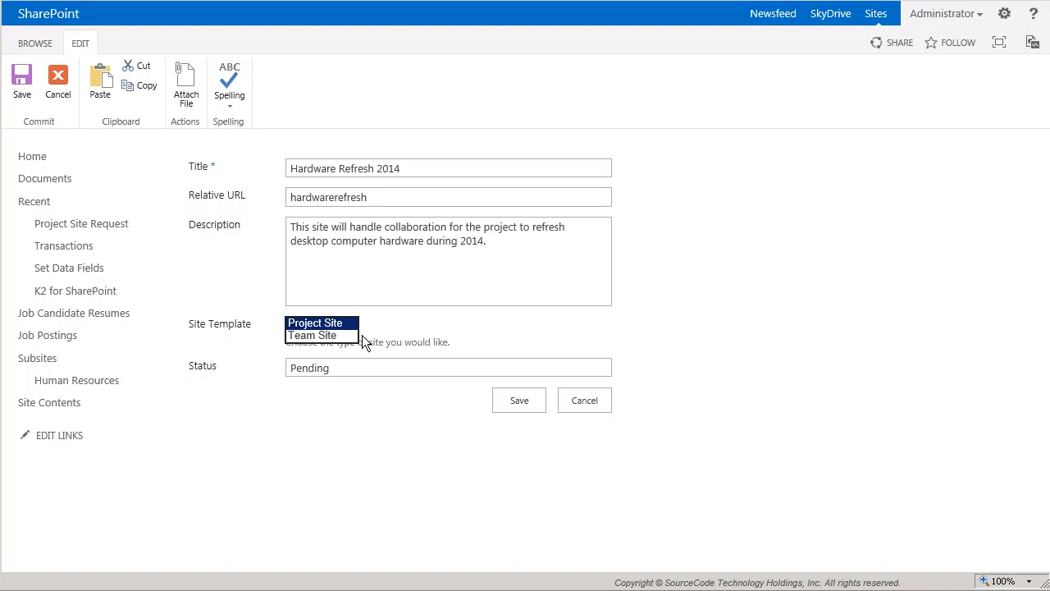
left_click(362, 335)
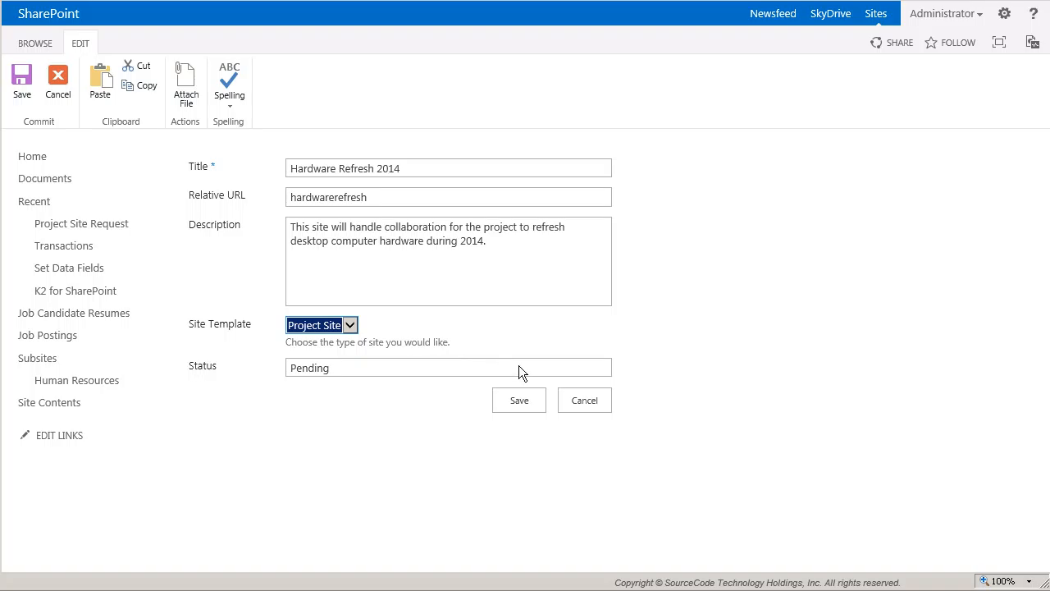
left_click(525, 410)
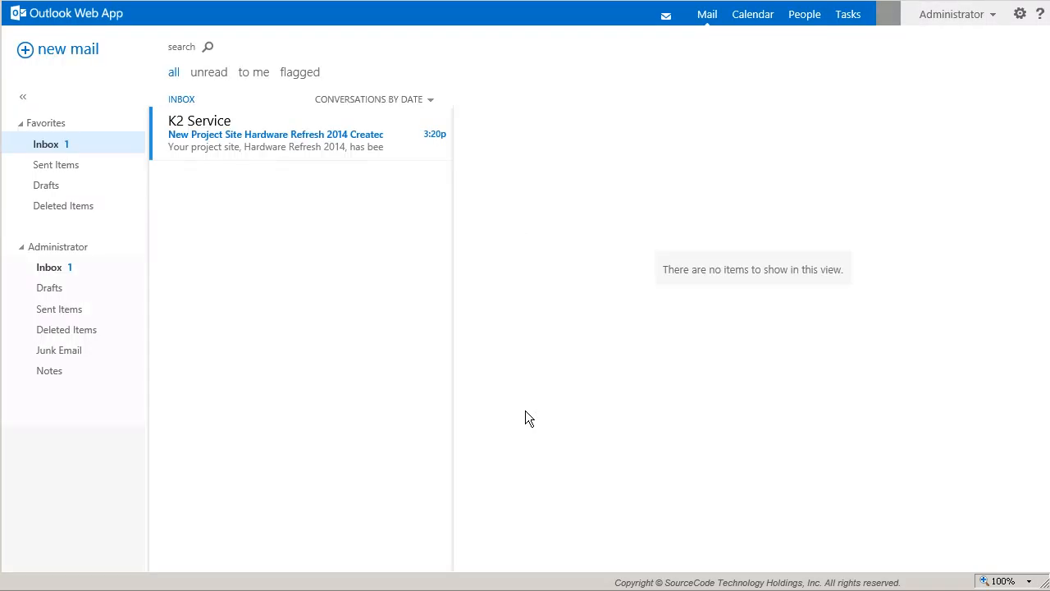
Step: Open the new site through the link in the Hardware Refresh 2014 notification e-mail in Outlook Web App and view the site's description
left_click(281, 149)
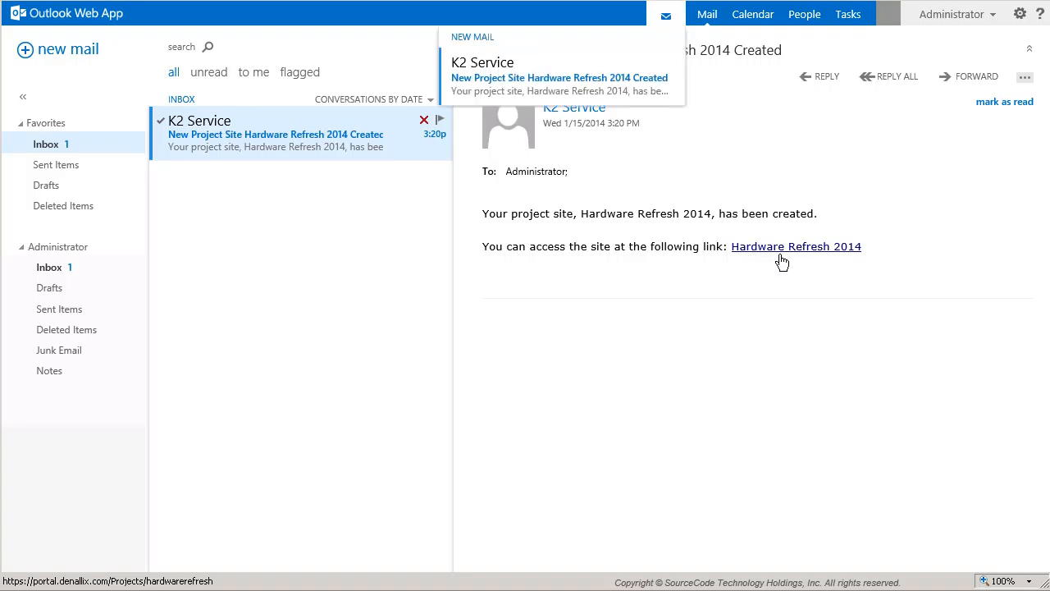
left_click(779, 255)
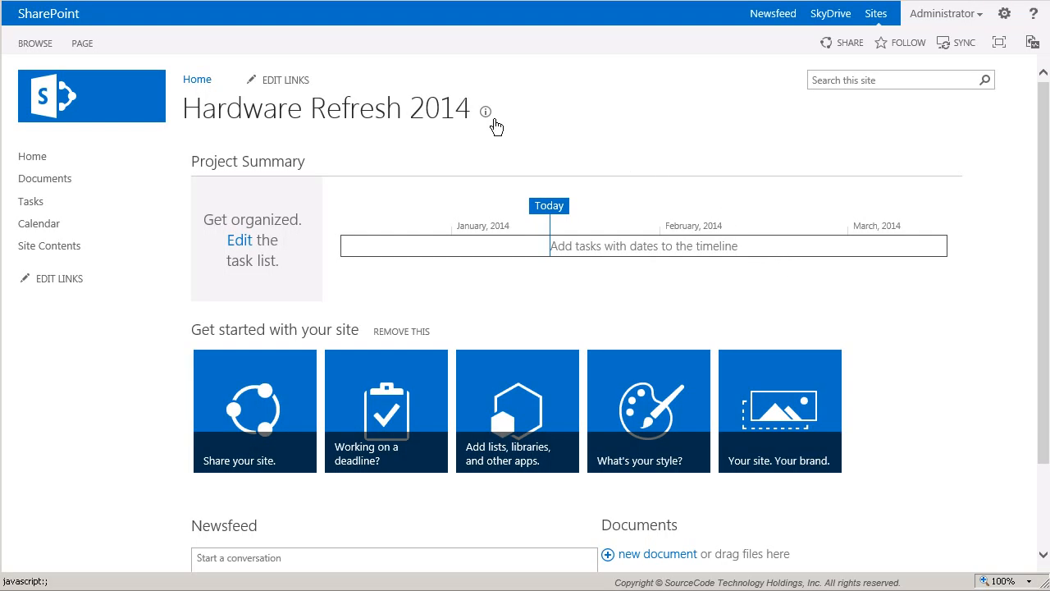
left_click(495, 123)
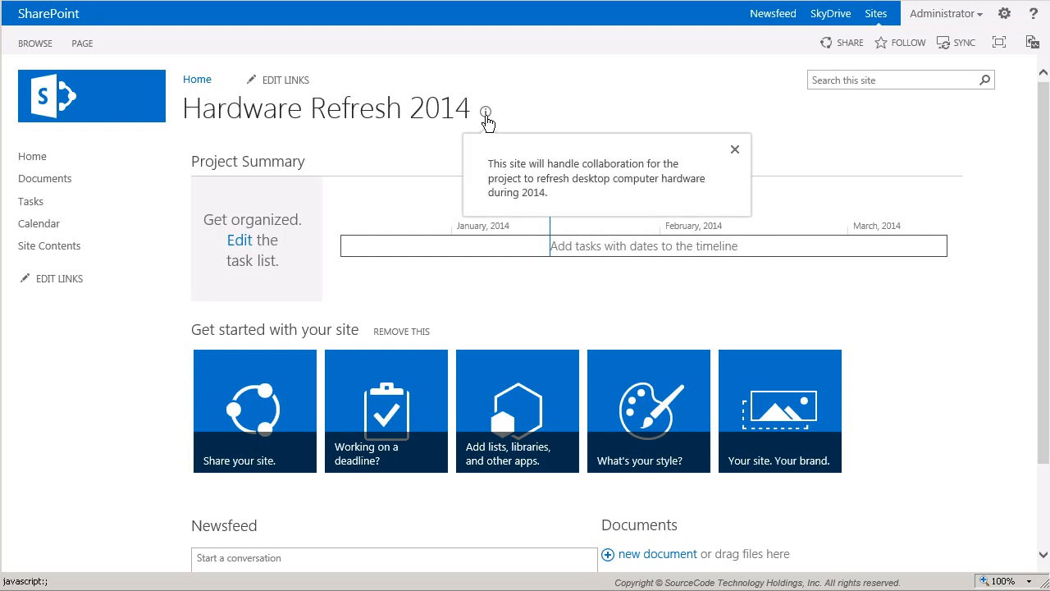